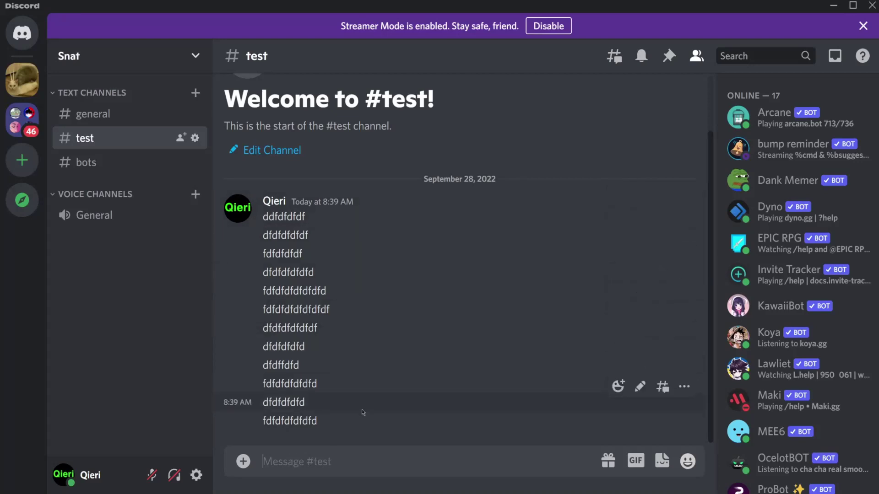
pyautogui.write('?')
pyautogui.write('purge')
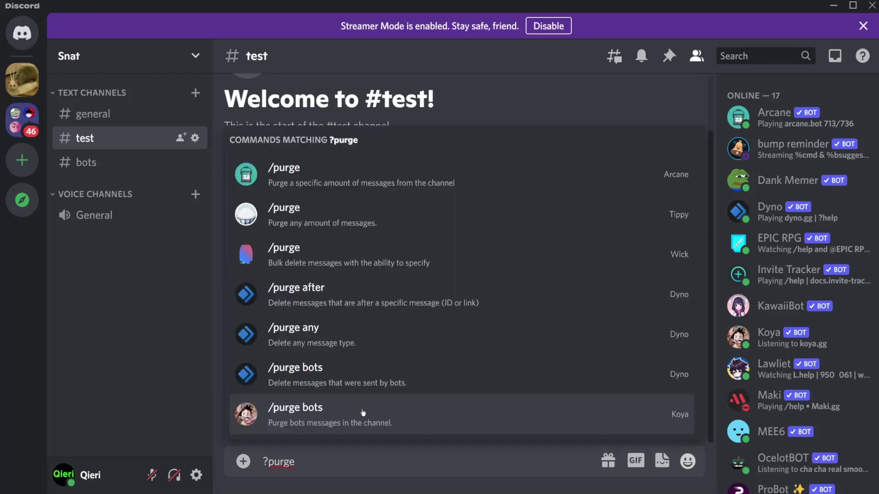
pyautogui.write(' 99')
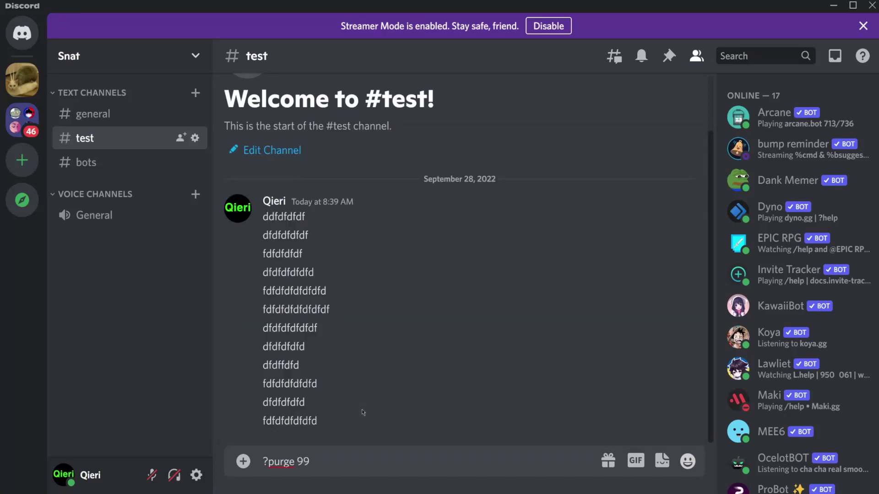
# Step: Send ?purge 99 in #test so Dyno wipes every spam message
pyautogui.press('Return')
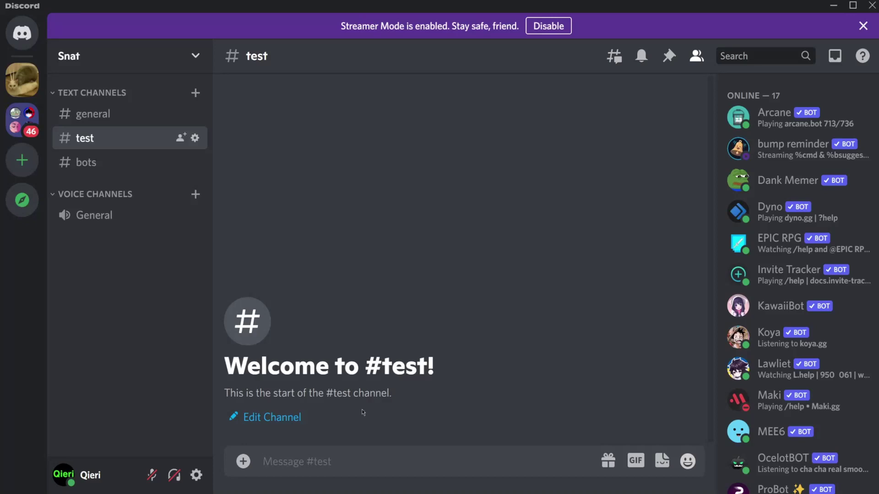
pyautogui.write('/')
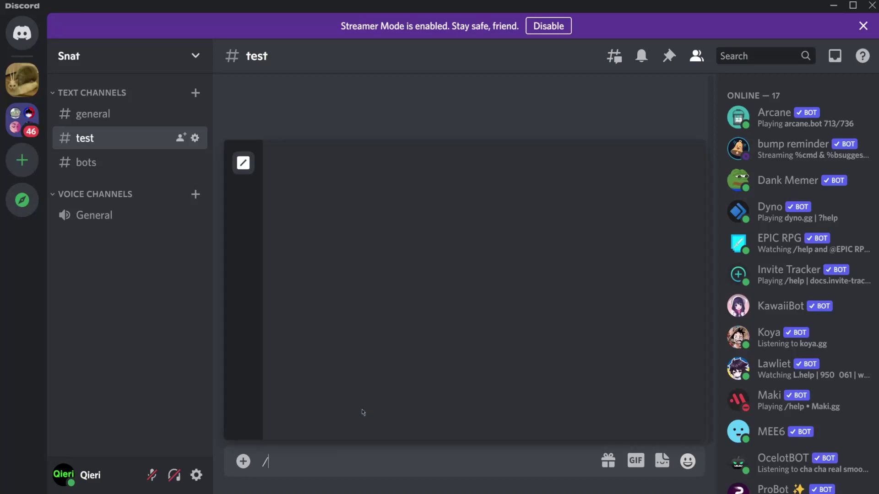
pyautogui.write('purge')
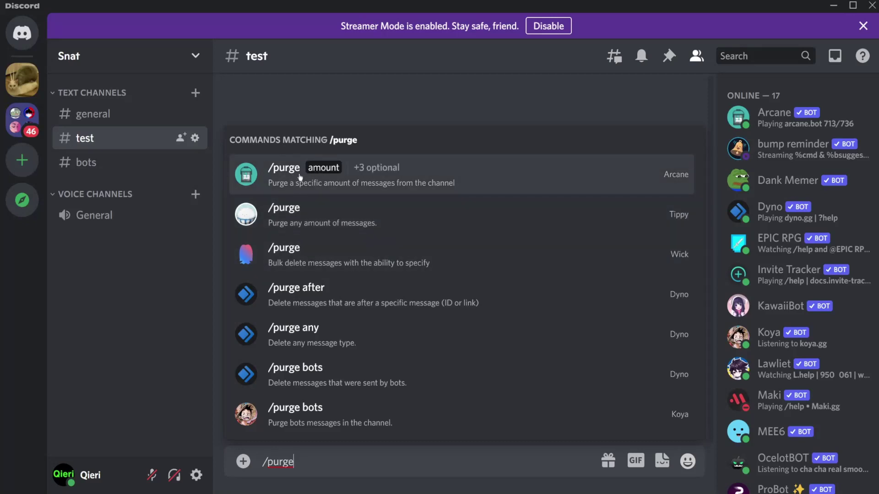
pyautogui.click(329, 176)
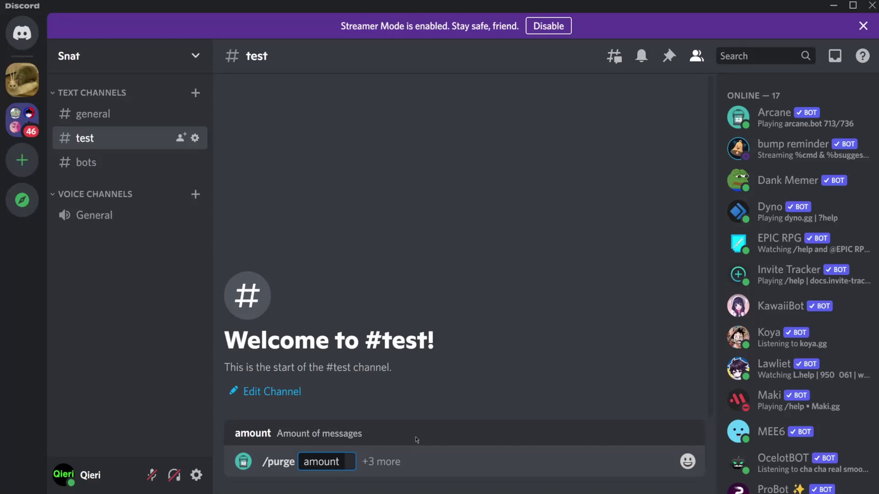
pyautogui.write('10')
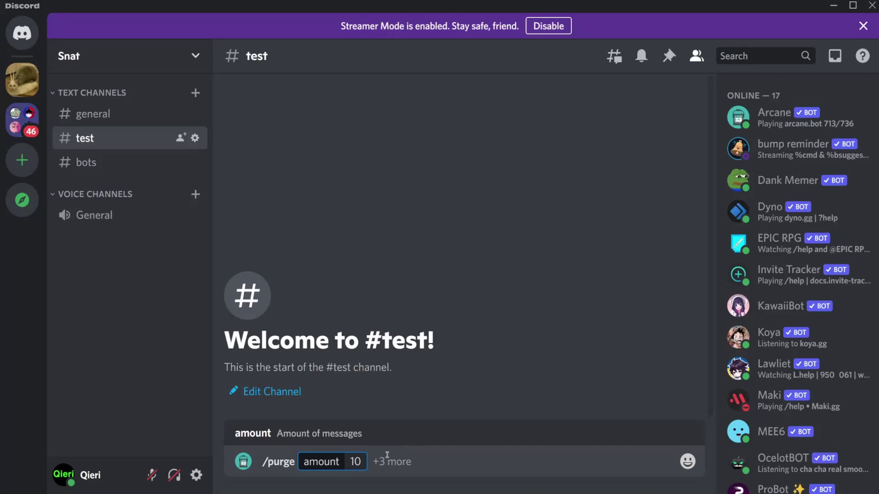
pyautogui.click(391, 462)
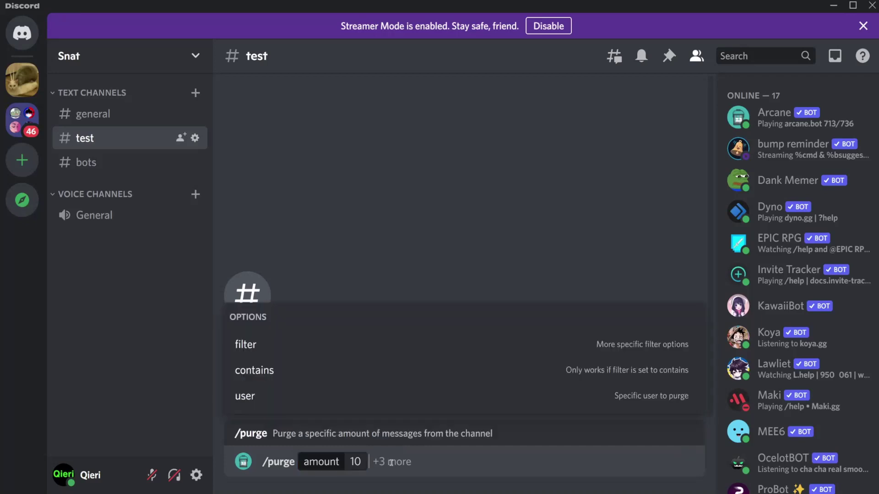
pyautogui.click(253, 399)
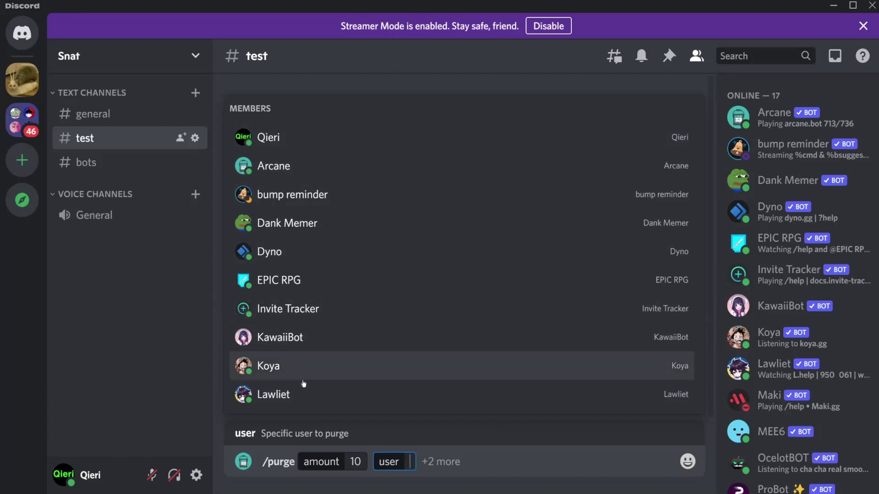
pyautogui.click(293, 178)
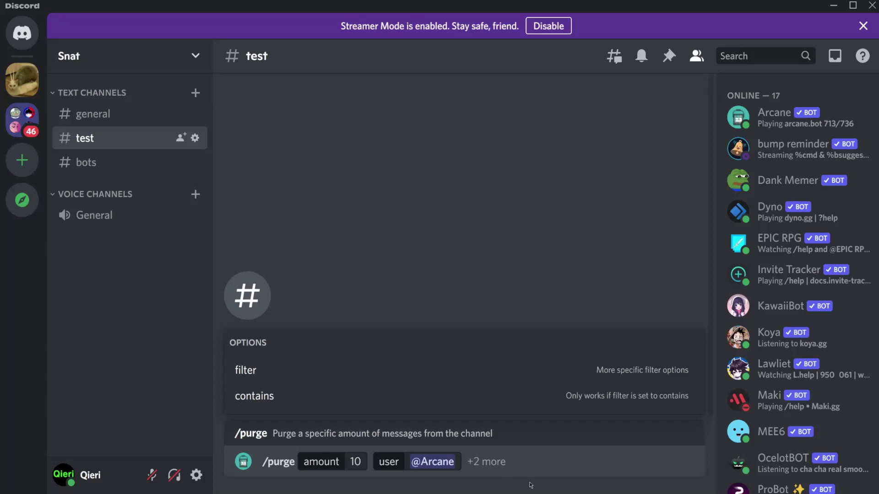
pyautogui.press('Return')
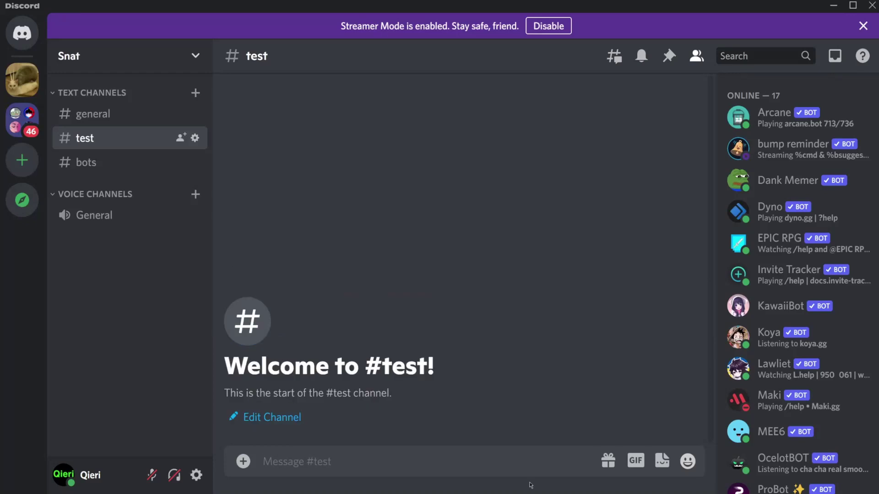
pyautogui.write('?')
pyautogui.write('w')
# Step: Send ?w for Dyno's user-info embed, then post six gibberish filler messages
pyautogui.press('Return')
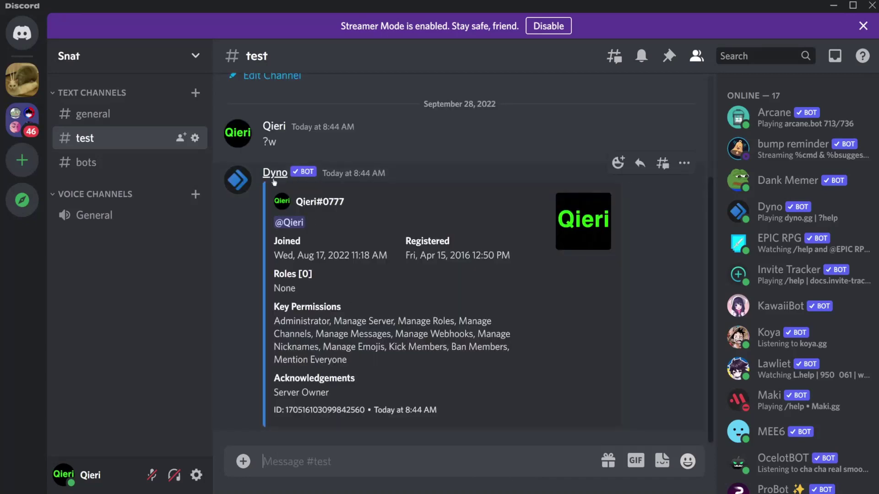
pyautogui.write('cvccdddffd')
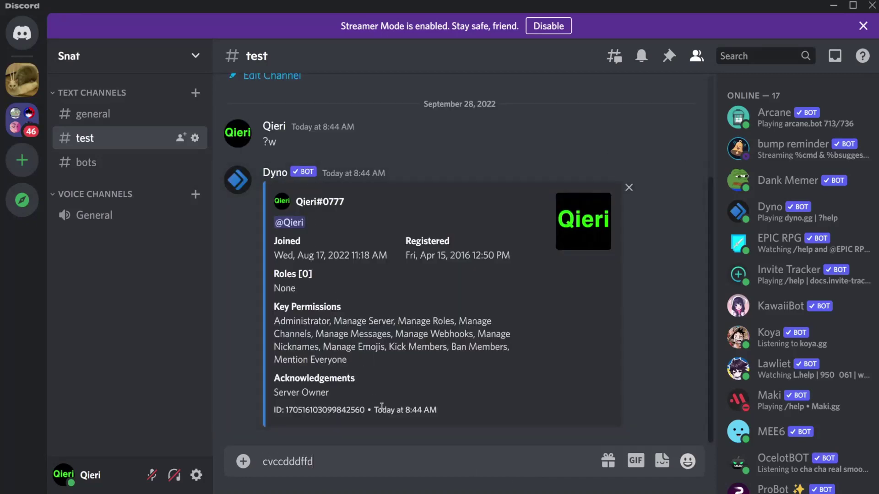
pyautogui.press('Return')
pyautogui.write('fddfdfdfdf')
pyautogui.press('Return')
pyautogui.write('dfdfdfdfdf')
pyautogui.press('Return')
pyautogui.write('dfdfd')
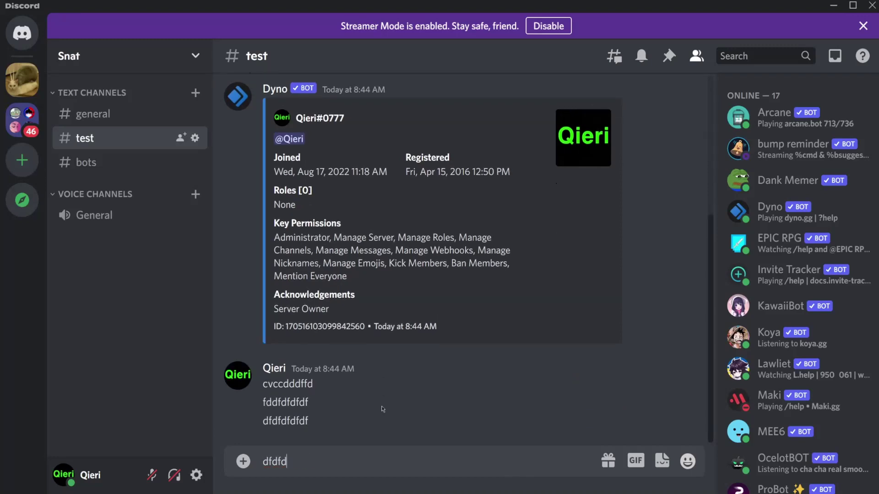
pyautogui.write('dfdf')
pyautogui.press('Return')
pyautogui.write('fdfdfdfdf')
pyautogui.press('Return')
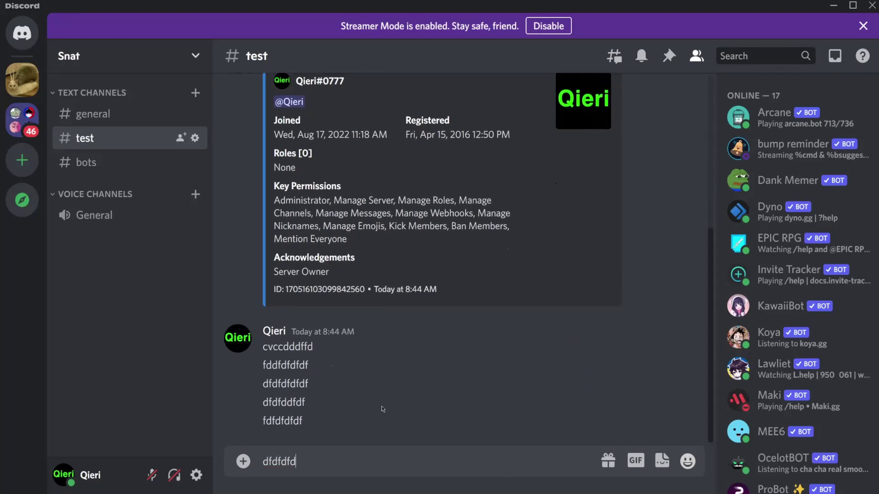
pyautogui.press('Return')
pyautogui.scroll(3, 380, 399)
pyautogui.scroll(-2, 350, 324)
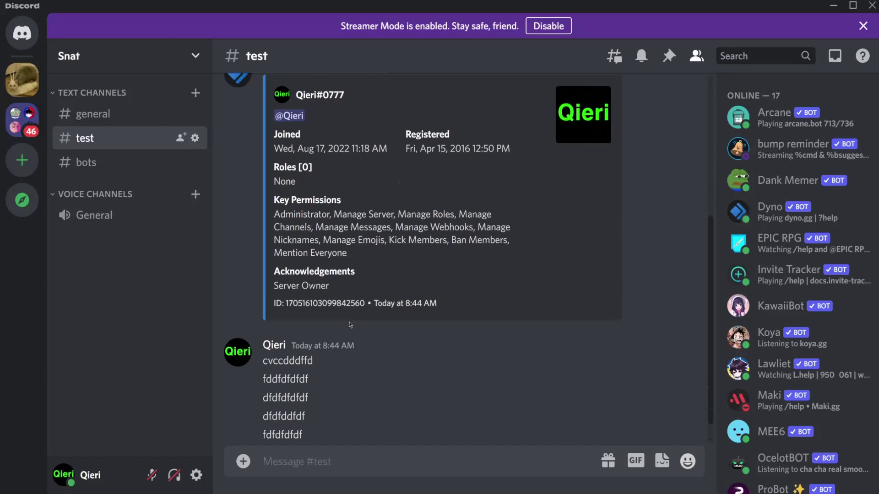
pyautogui.scroll(3, 349, 325)
pyautogui.scroll(-2, 349, 325)
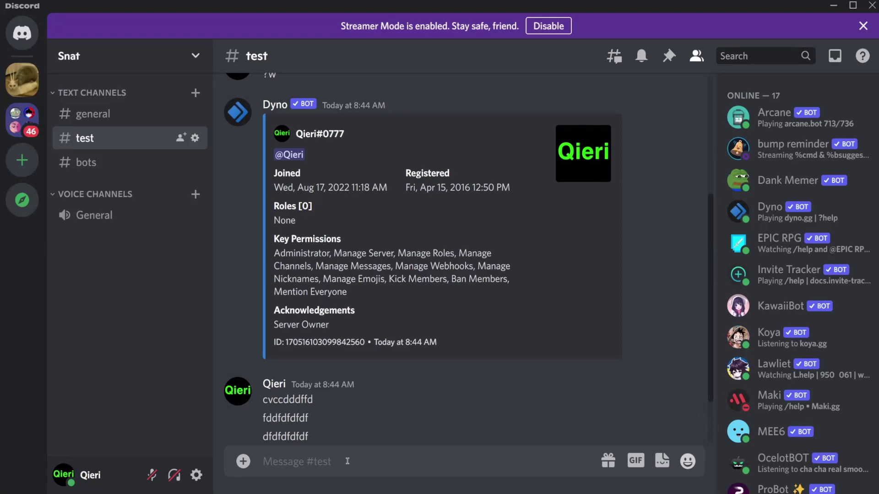
pyautogui.write('/purge')
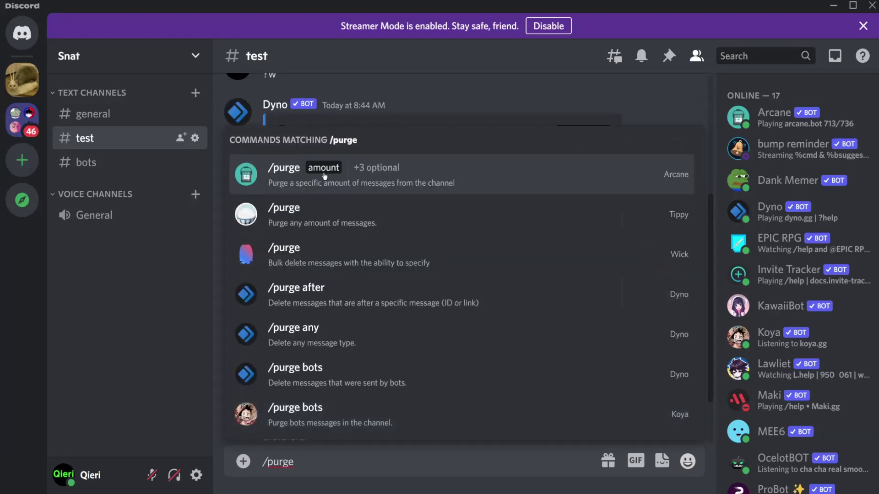
# Step: Send Arcane's /purge with a user filter set to Dyno
pyautogui.click(325, 176)
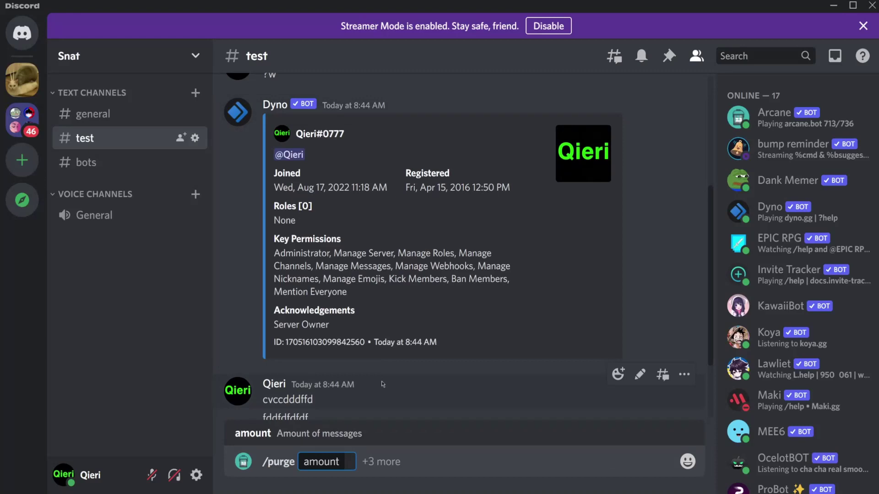
pyautogui.write('1')
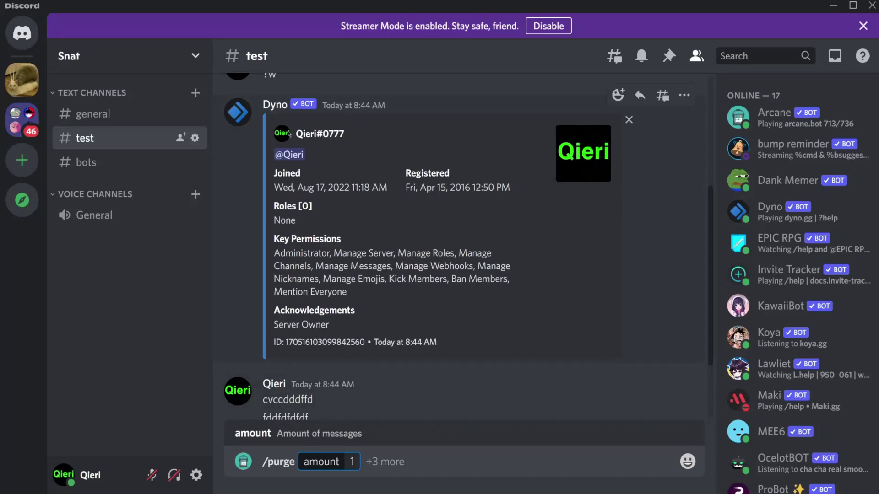
pyautogui.click(383, 464)
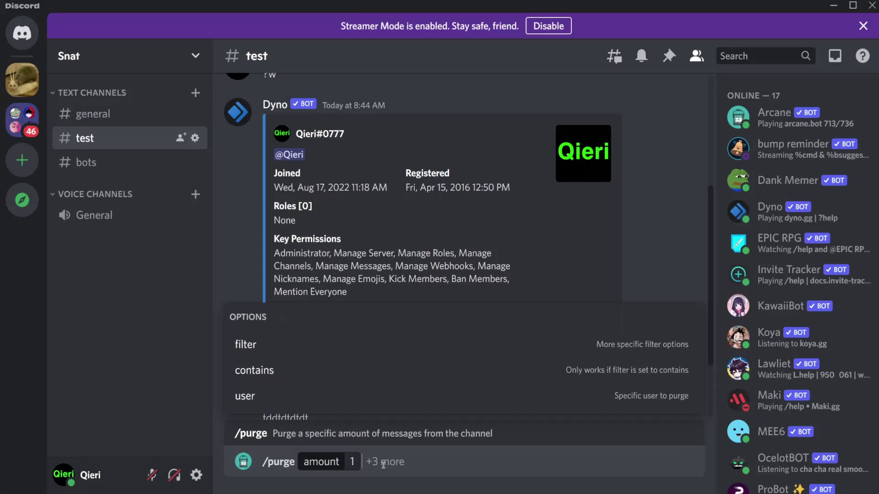
pyautogui.click(288, 387)
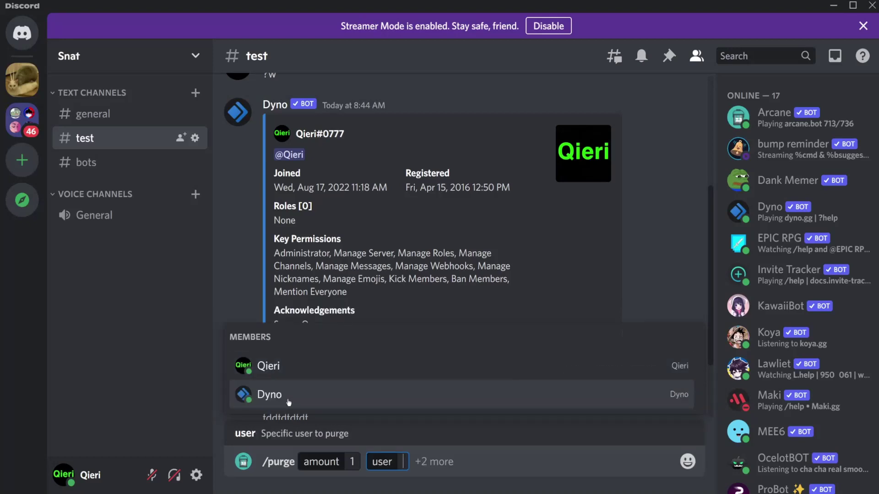
pyautogui.click(319, 399)
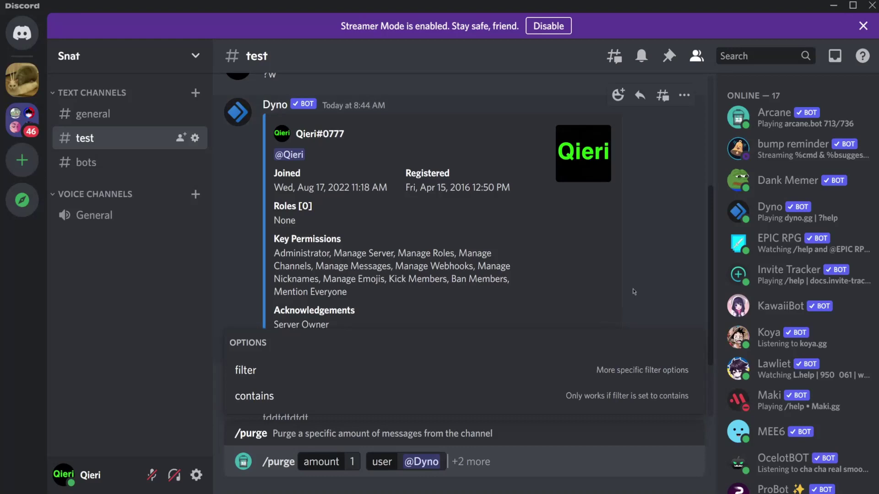
pyautogui.press('Return')
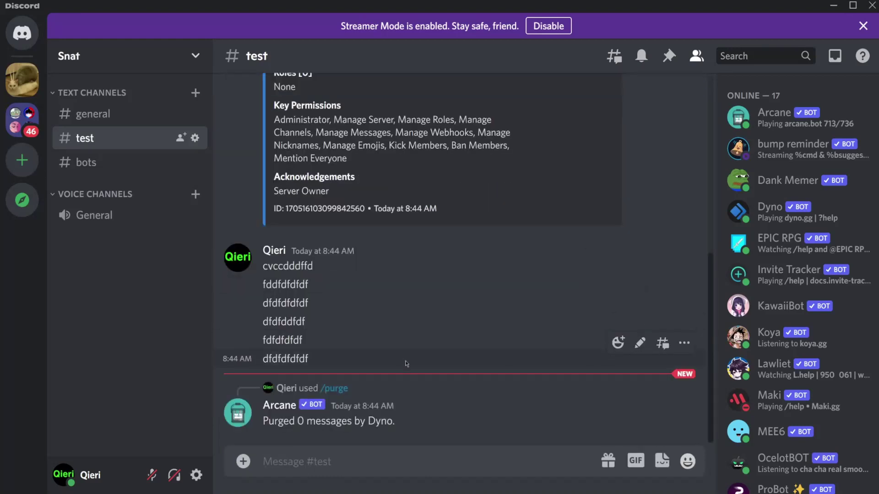
pyautogui.moveTo(387, 419)
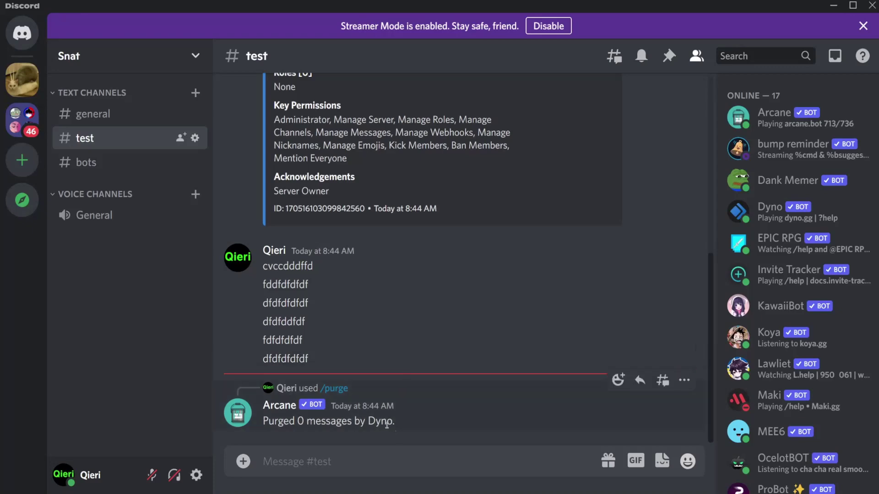
pyautogui.scroll(2, 392, 433)
pyautogui.scroll(-2, 392, 433)
pyautogui.scroll(1, 392, 431)
pyautogui.scroll(2, 372, 402)
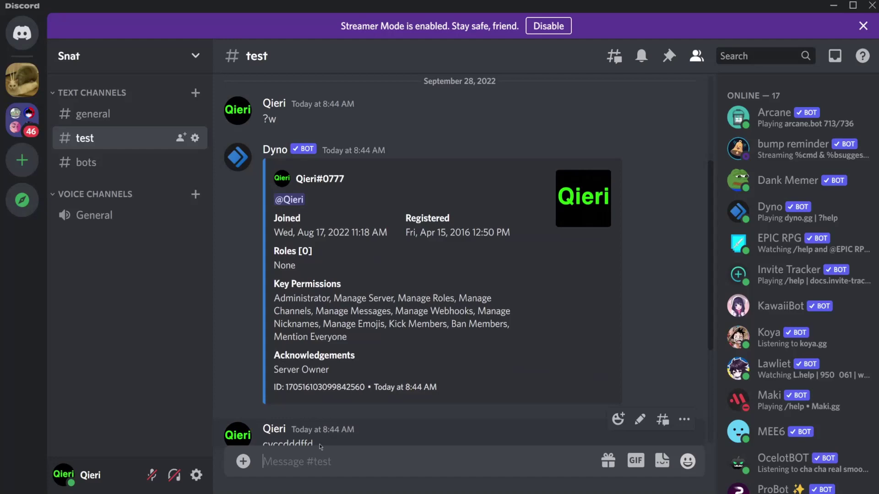
pyautogui.scroll(-3, 319, 446)
pyautogui.write('/')
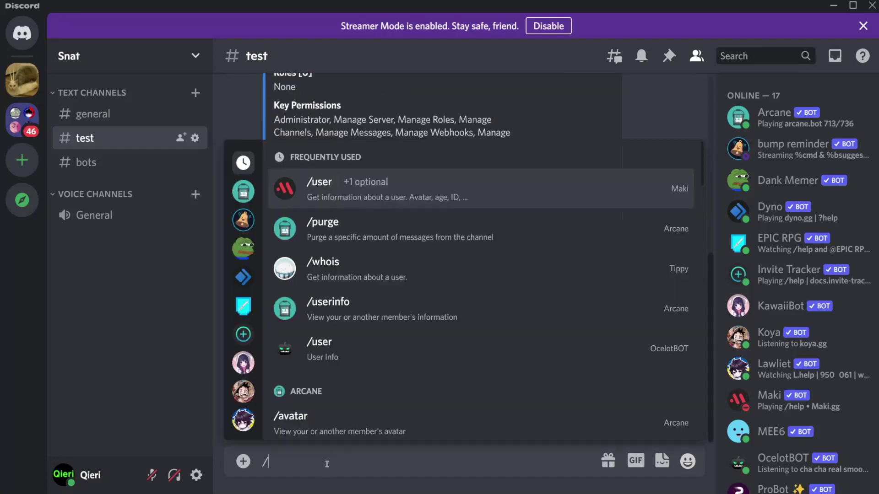
pyautogui.write('purg')
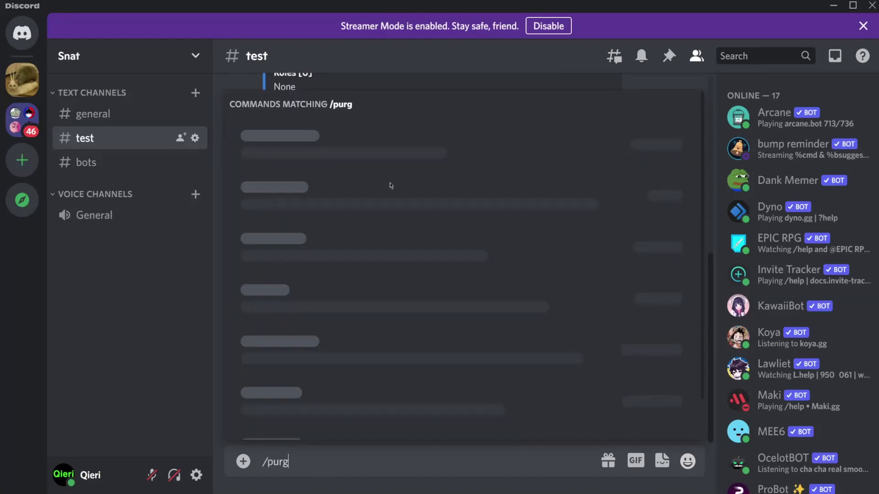
pyautogui.write('e')
# Step: Remove Dyno's embed with /purge amount 10, filtered to user Dyno
pyautogui.click(312, 177)
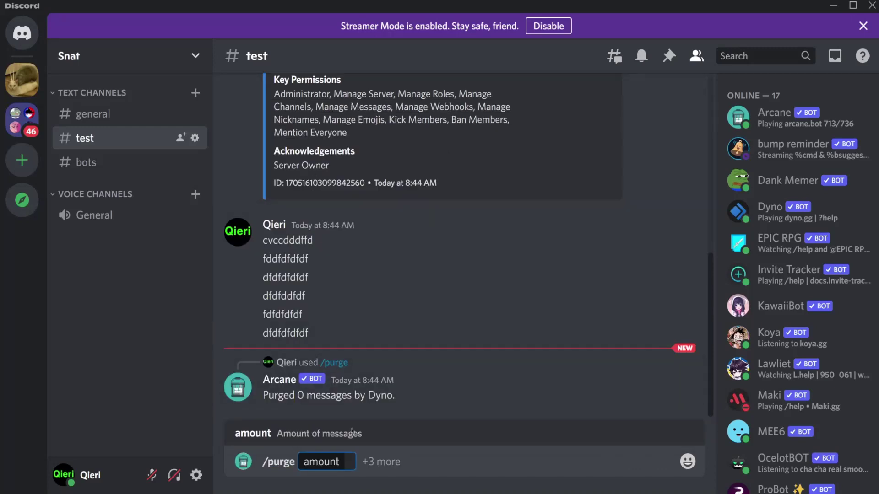
pyautogui.write('10')
pyautogui.press('space')
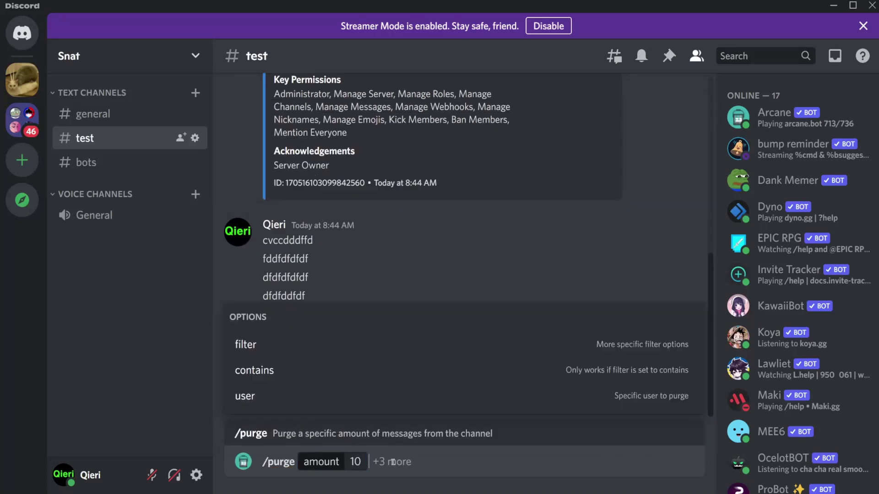
pyautogui.click(272, 396)
pyautogui.click(309, 394)
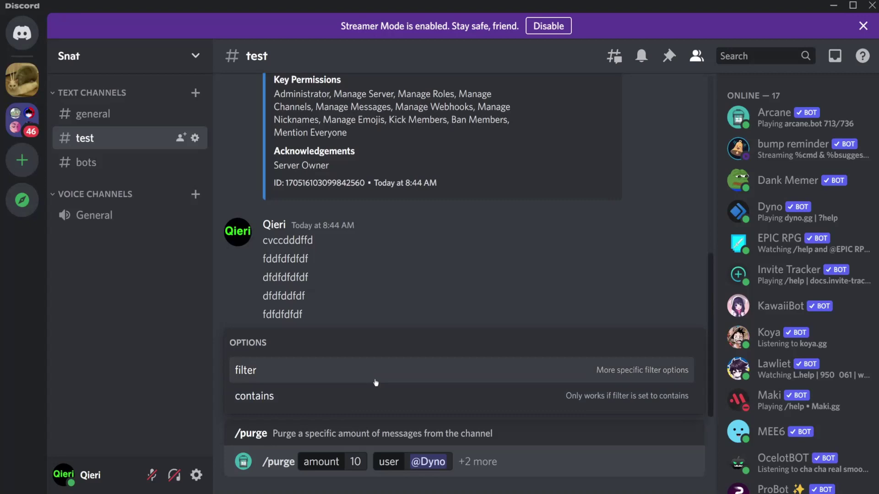
pyautogui.press('Return')
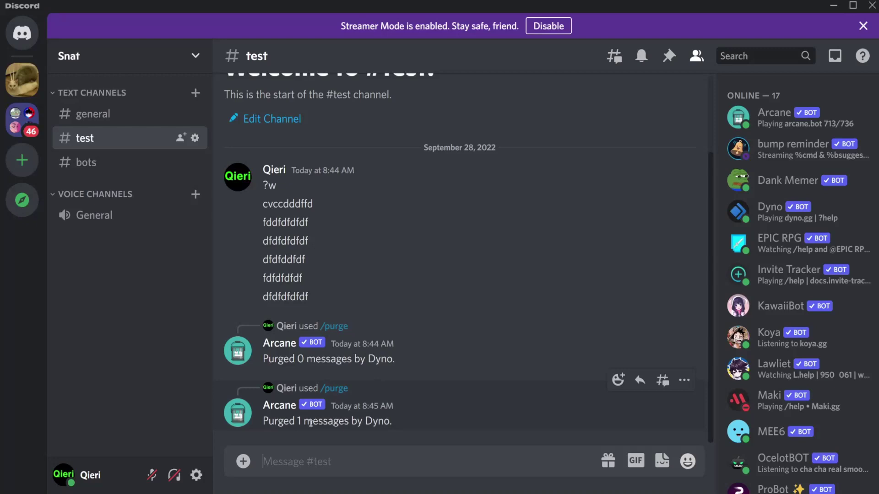
# Step: Send ?purge 2 to clear Arcane's two purge replies
pyautogui.doubleClick(300, 359)
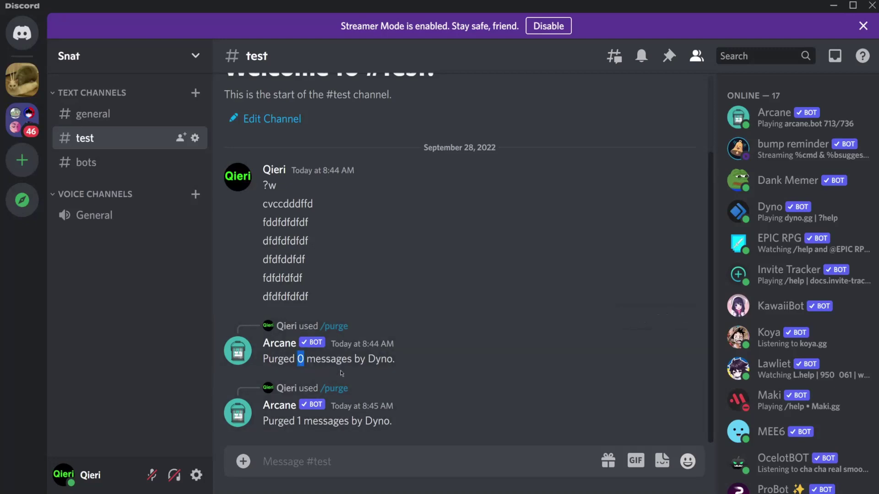
pyautogui.click(301, 358)
pyautogui.moveTo(326, 421)
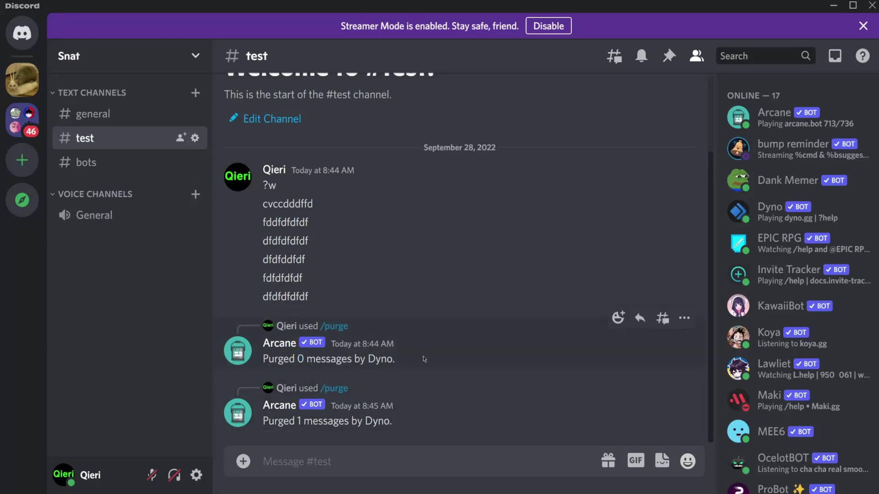
pyautogui.doubleClick(298, 421)
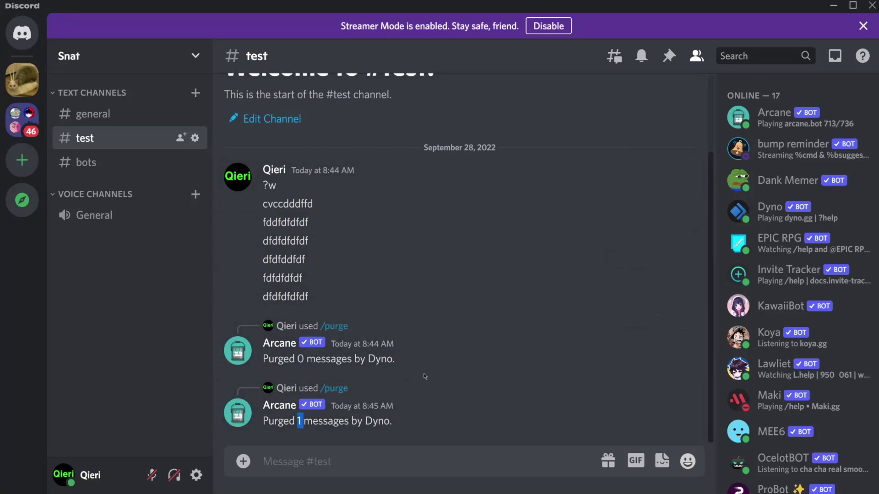
pyautogui.click(437, 245)
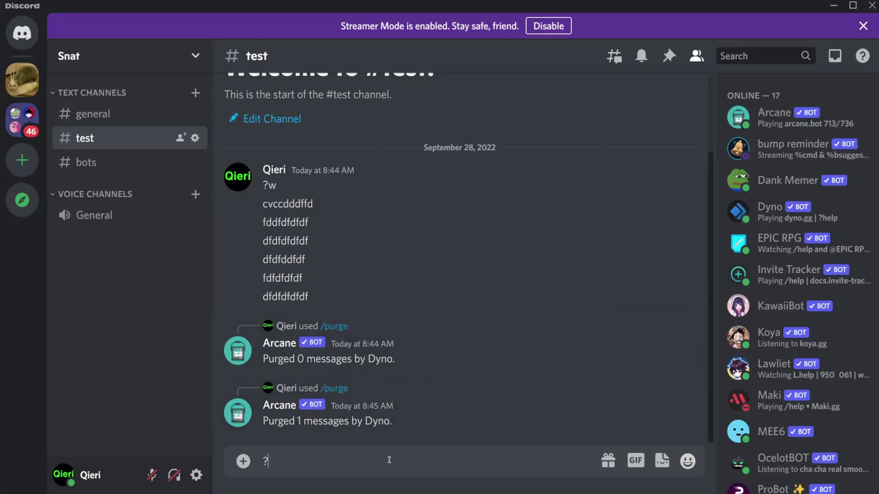
pyautogui.write('?purge 2')
pyautogui.press('Return')
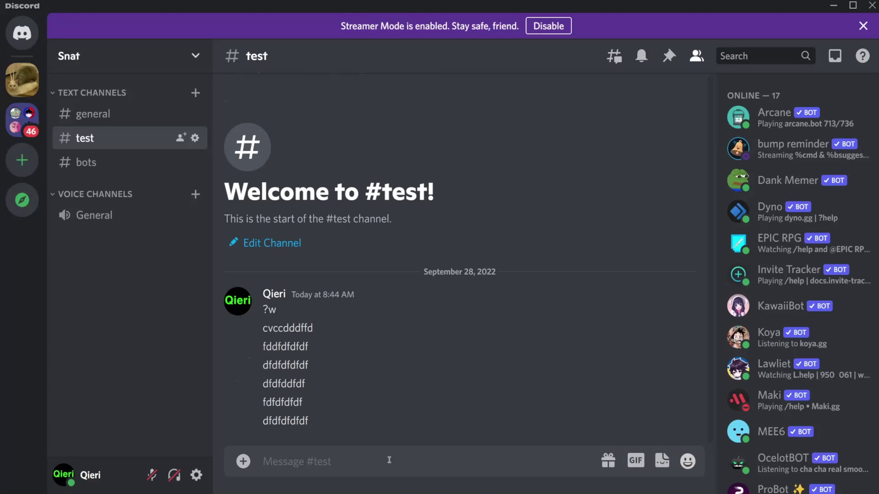
pyautogui.rightClick(424, 332)
pyautogui.click(381, 343)
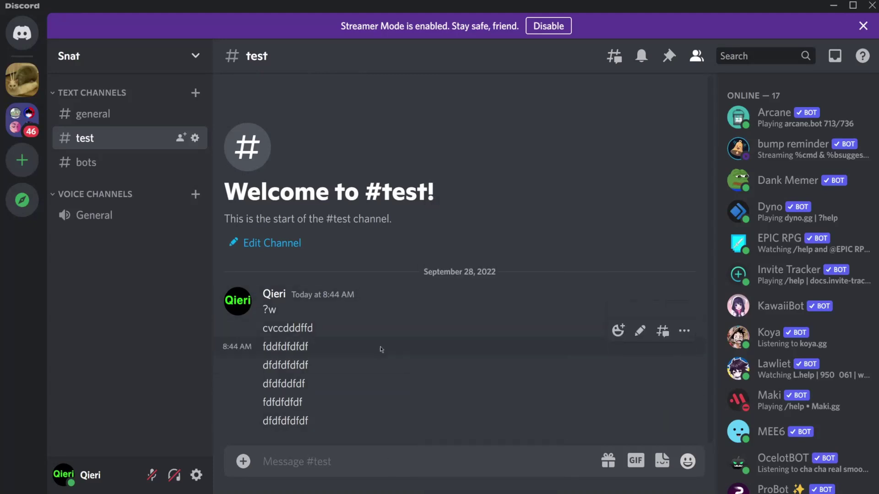
pyautogui.rightClick(390, 411)
pyautogui.click(431, 469)
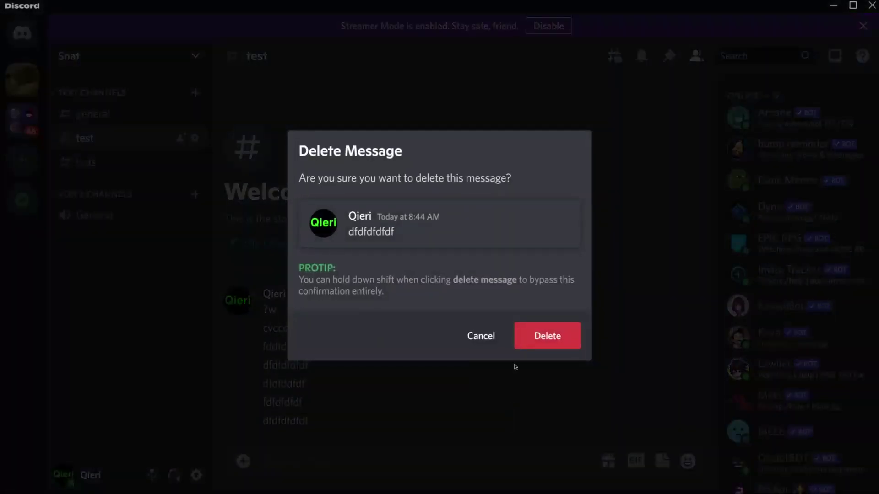
pyautogui.click(540, 349)
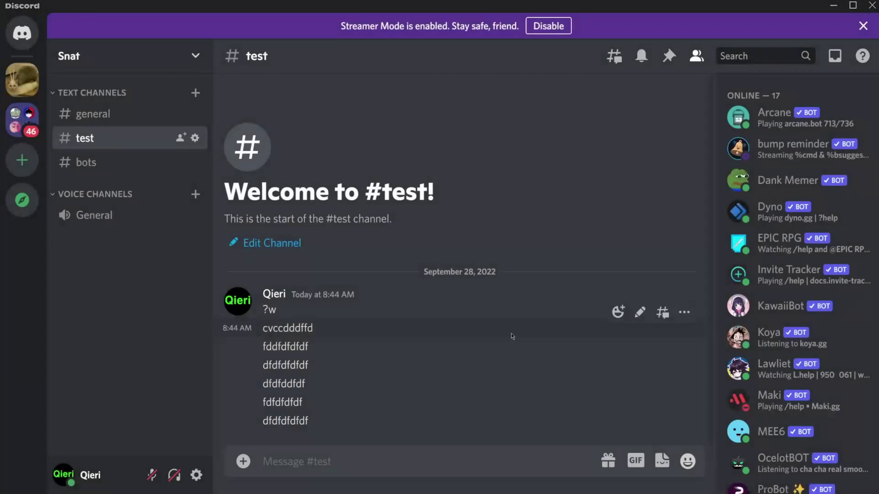
pyautogui.rightClick(313, 362)
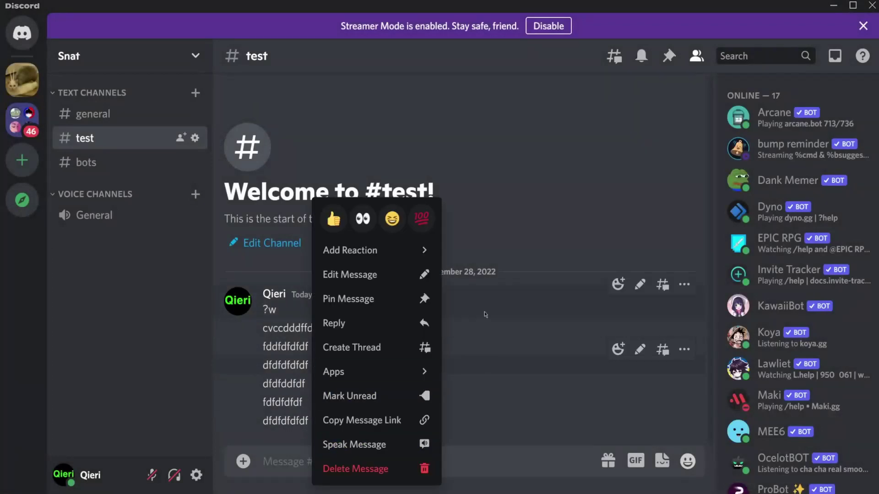
pyautogui.click(513, 356)
pyautogui.rightClick(385, 352)
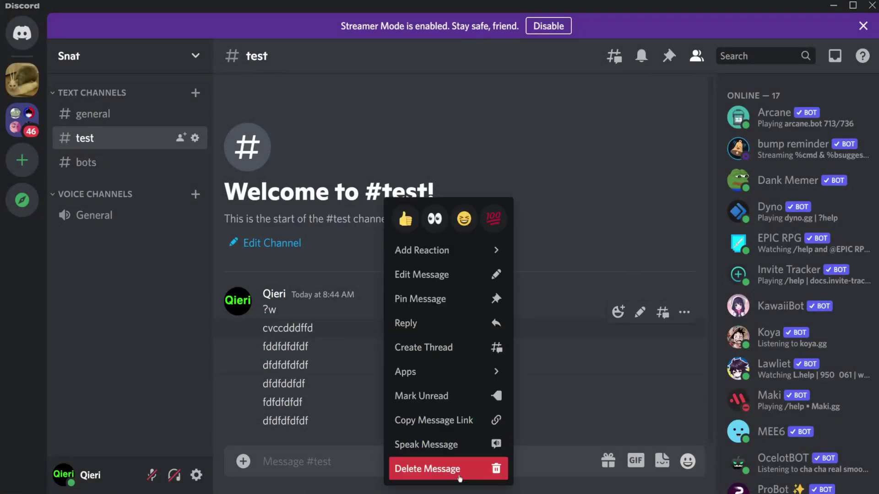
pyautogui.click(362, 367)
pyautogui.rightClick(378, 348)
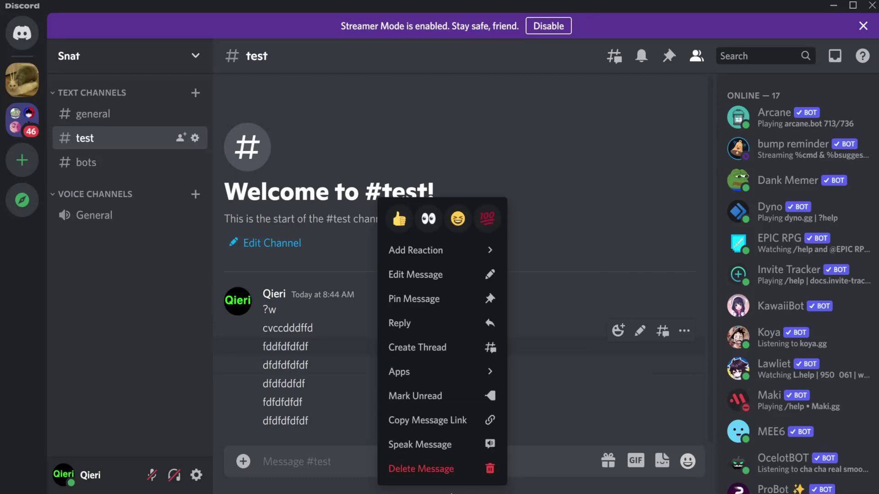
pyautogui.click(325, 373)
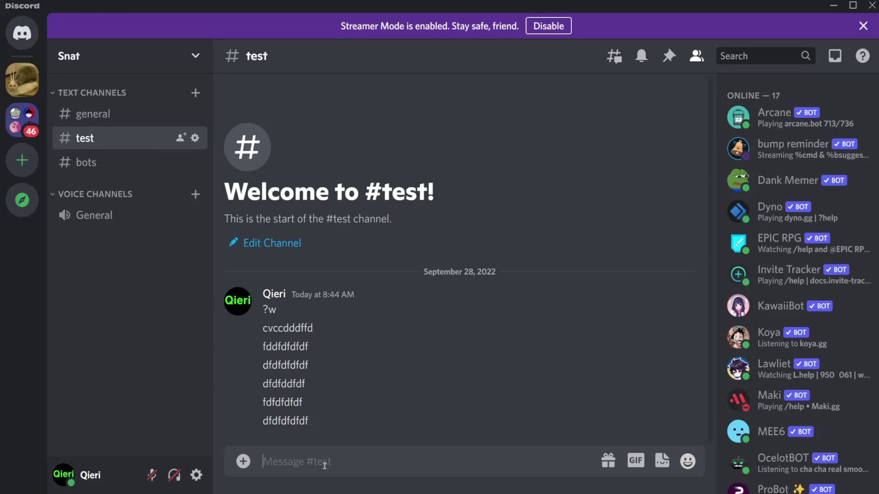
pyautogui.write('hello')
# Step: Post a 'hello' message in #test
pyautogui.press('Return')
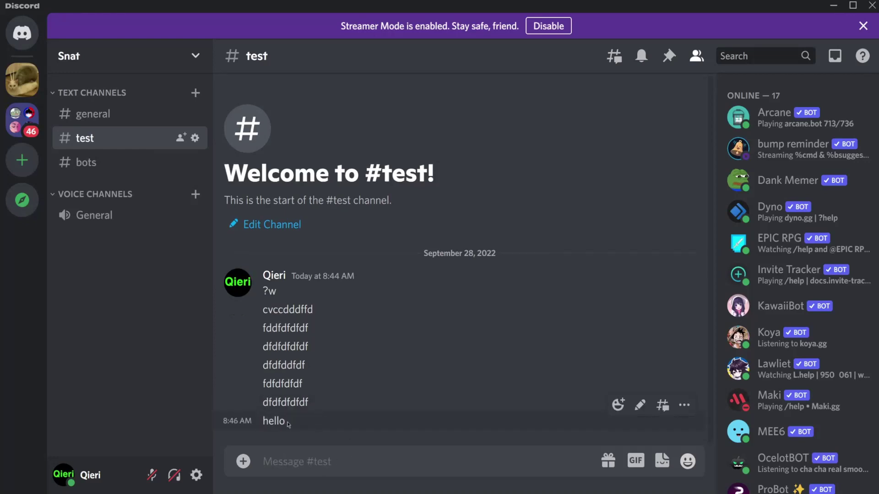
pyautogui.moveTo(309, 329)
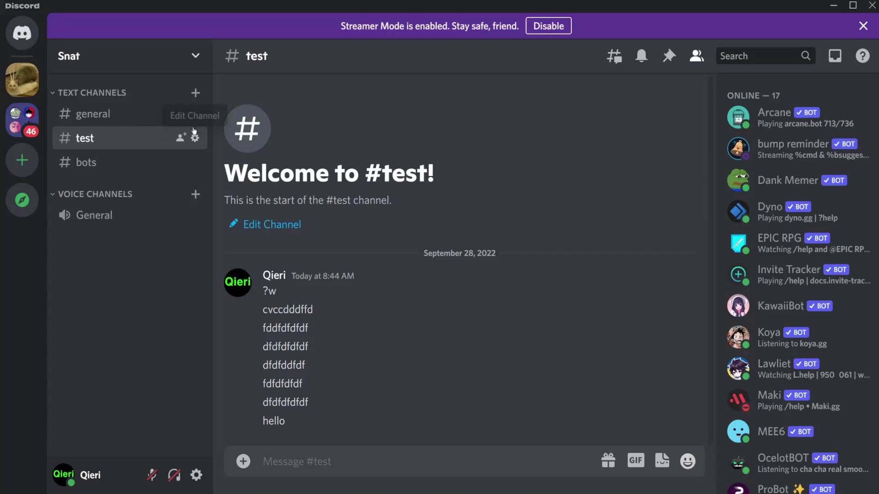
pyautogui.moveTo(309, 365)
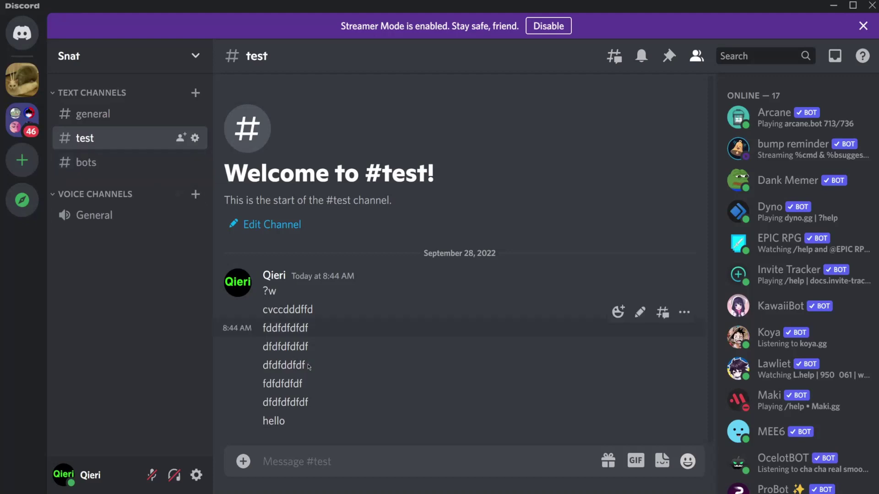
pyautogui.rightClick(306, 417)
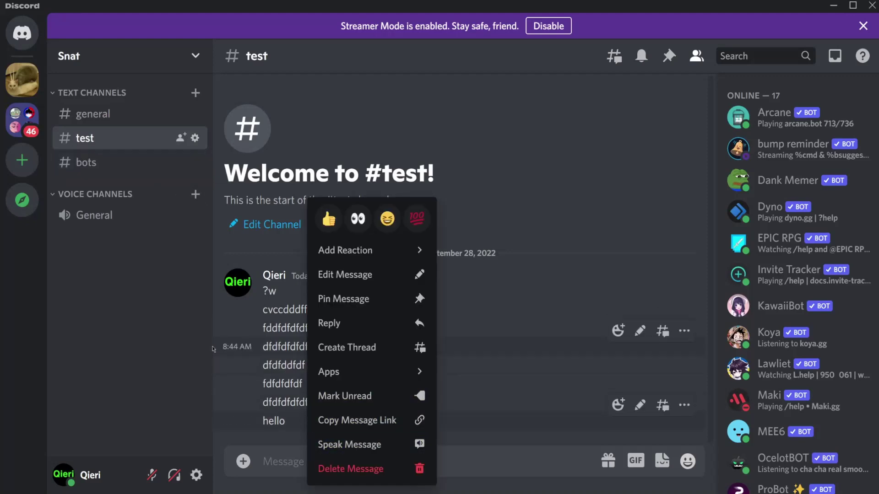
pyautogui.click(112, 293)
pyautogui.rightClick(310, 424)
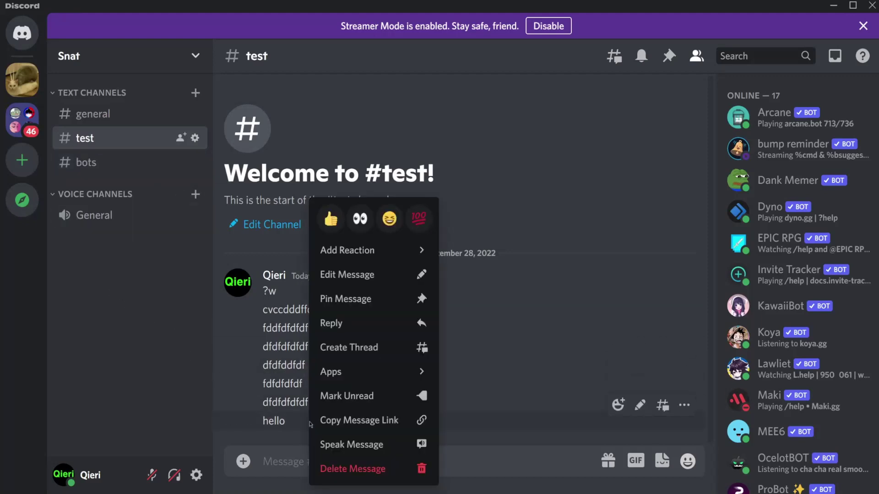
pyautogui.click(288, 423)
# Step: Edit the hello message so it reads 'hey'
pyautogui.rightClick(329, 420)
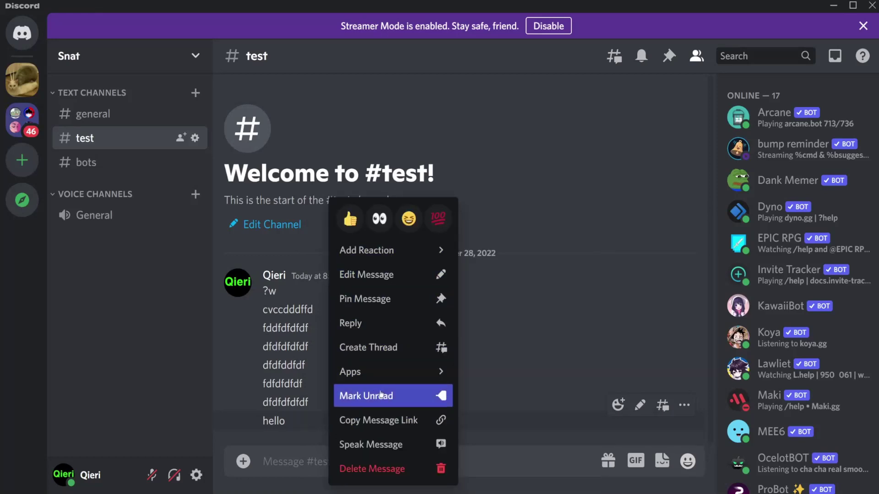
pyautogui.click(404, 274)
pyautogui.press('BackSpace')
pyautogui.press('BackSpace')
pyautogui.press('BackSpace')
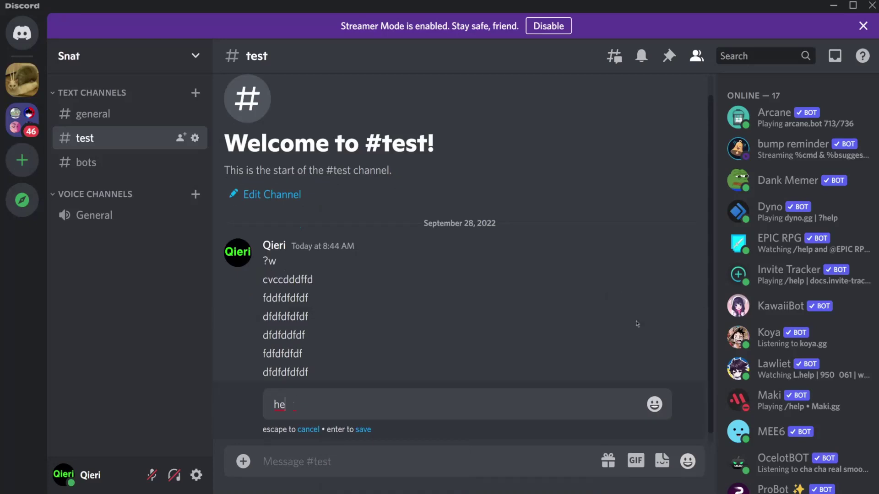
pyautogui.write('y')
pyautogui.press('Return')
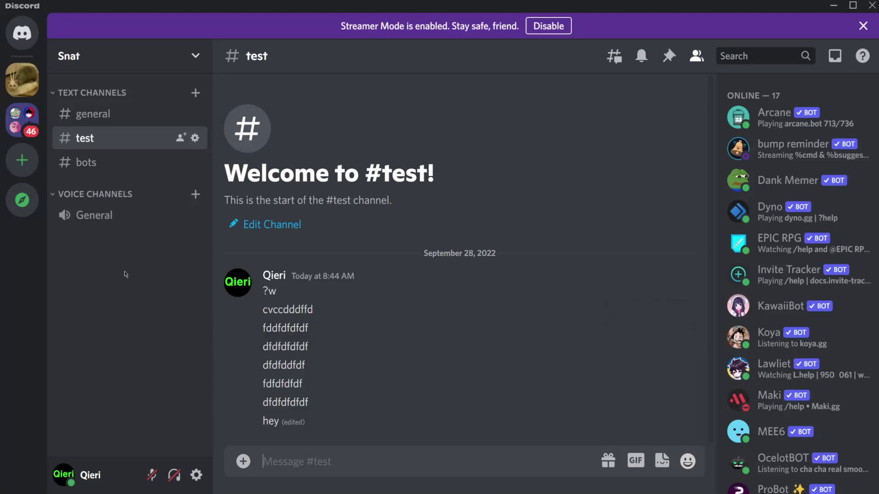
# Step: Delete the ?w message from #test
pyautogui.rightClick(354, 421)
pyautogui.click(309, 425)
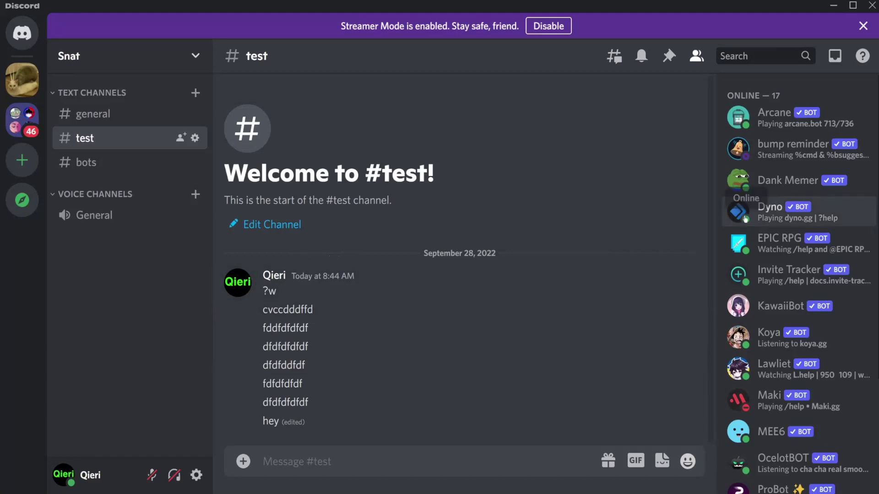
pyautogui.rightClick(337, 291)
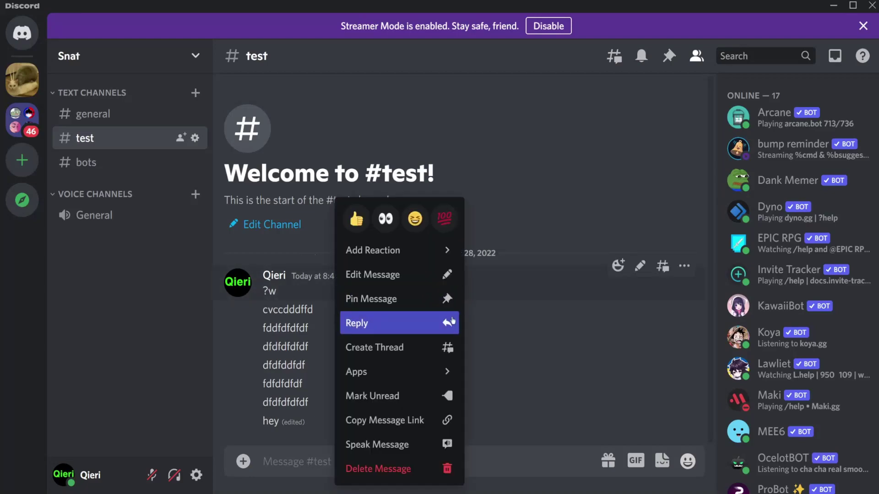
pyautogui.click(378, 469)
pyautogui.click(547, 336)
# Step: Send ?purge to see its usage, then ?purge 100 to empty #test
pyautogui.rightClick(356, 348)
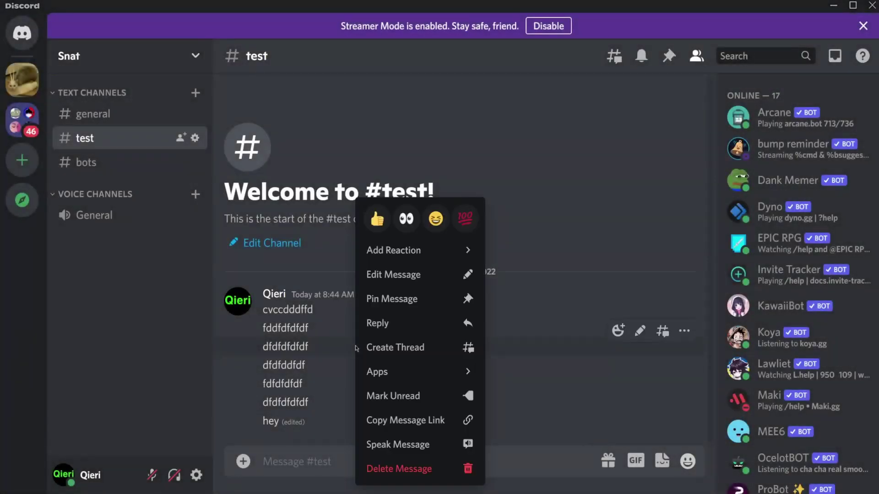
pyautogui.click(310, 468)
pyautogui.write('?')
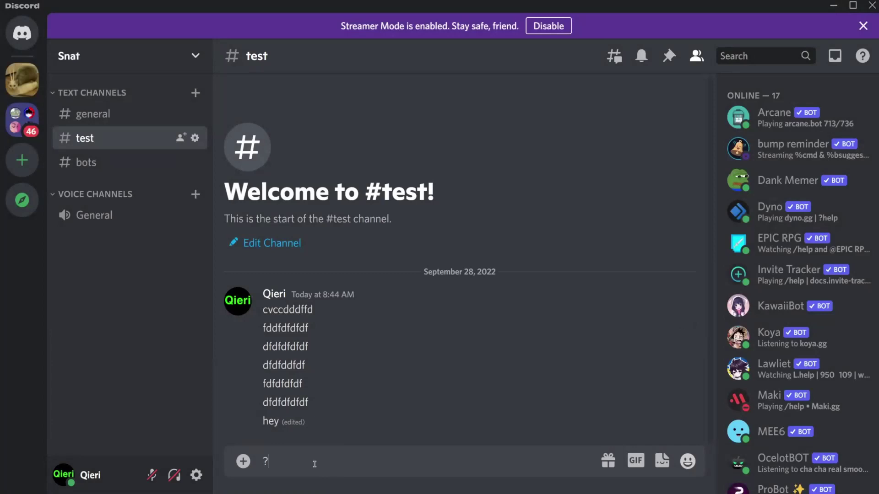
pyautogui.write('purge')
pyautogui.press('Return')
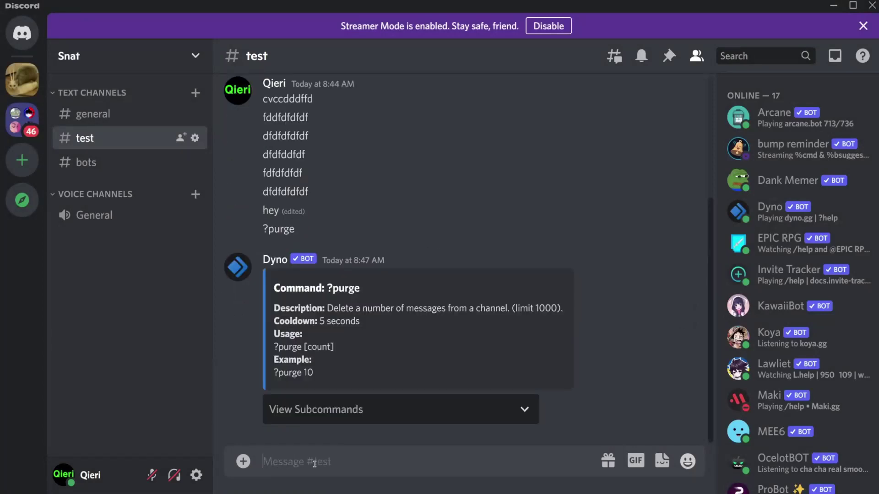
pyautogui.write('?purge ')
pyautogui.write('100')
pyautogui.press('Return')
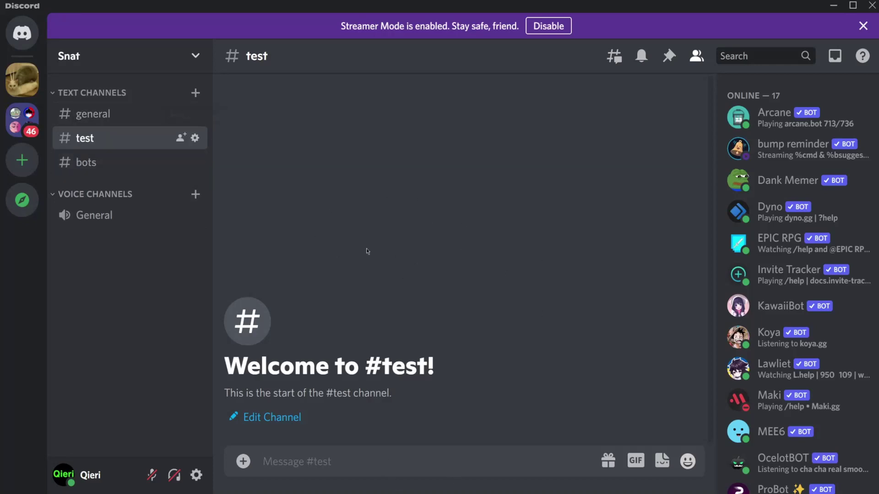
# Step: Switch from #general to #bots and select the posted user tag text
pyautogui.click(127, 121)
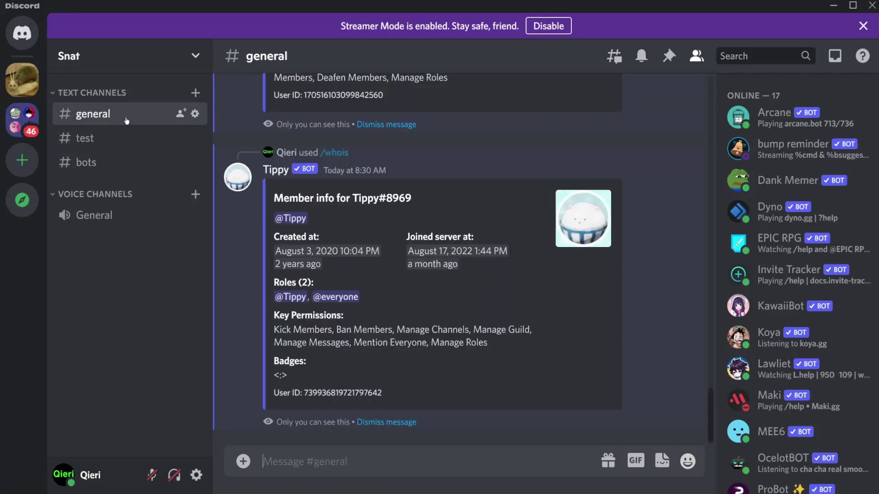
pyautogui.click(127, 155)
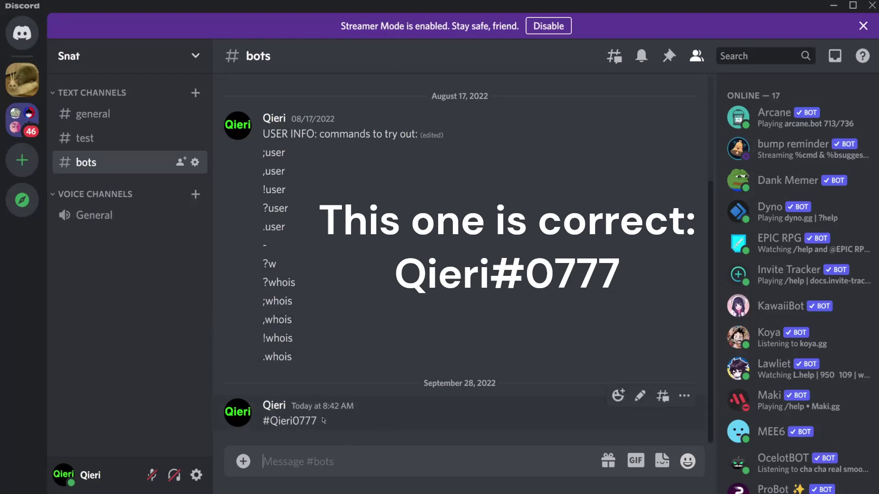
pyautogui.moveTo(337, 418); pyautogui.dragTo(263, 421)
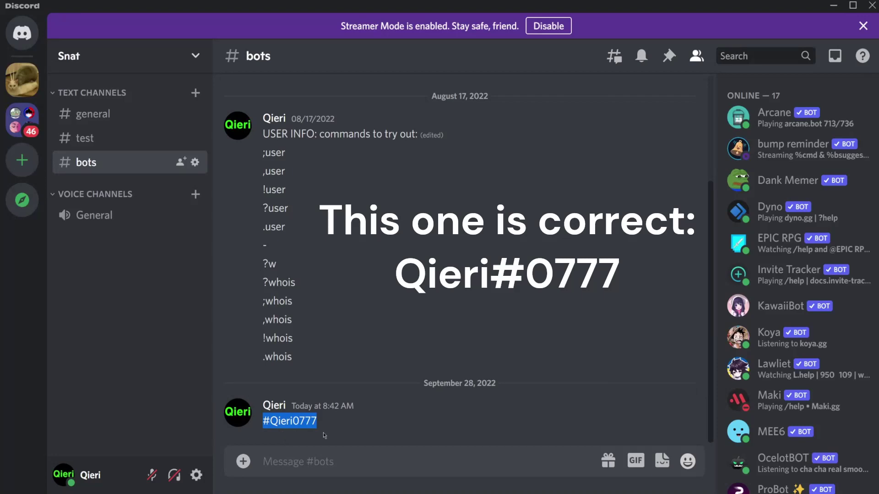
pyautogui.click(335, 429)
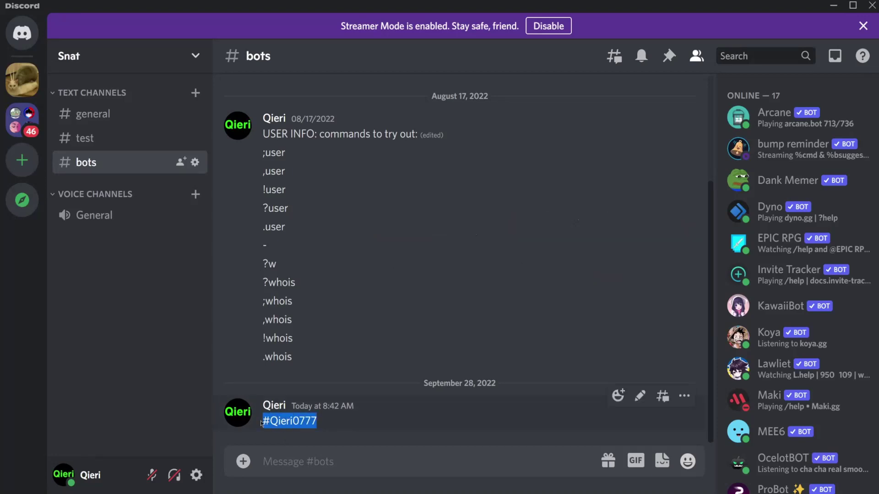
pyautogui.click(332, 427)
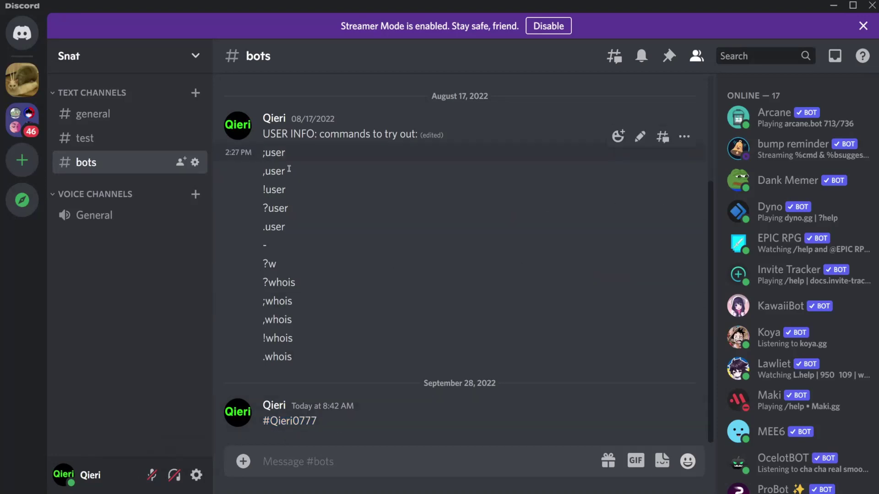
# Step: View Add Friend, close the Streamer Mode notice, and return to Snat's #bots
pyautogui.click(22, 33)
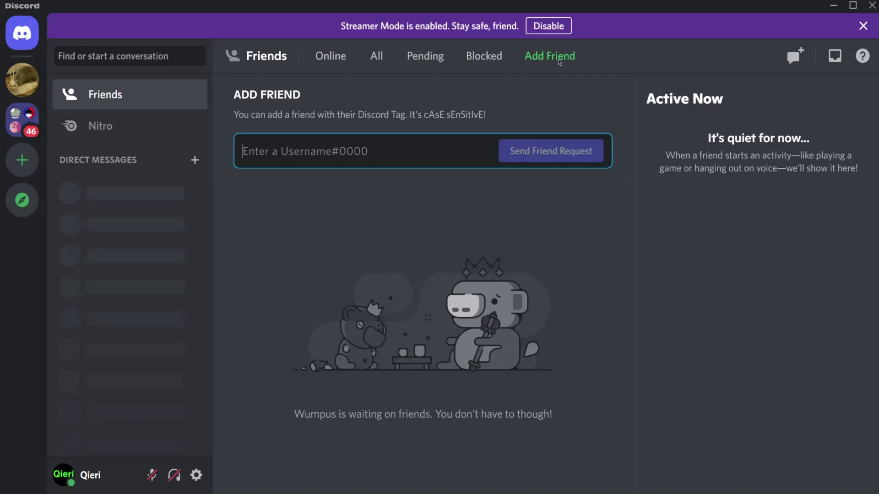
pyautogui.click(863, 26)
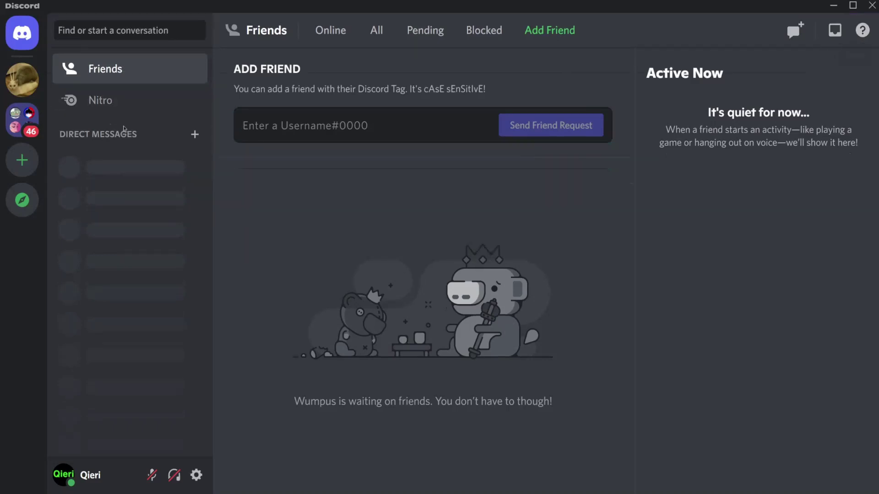
pyautogui.click(22, 79)
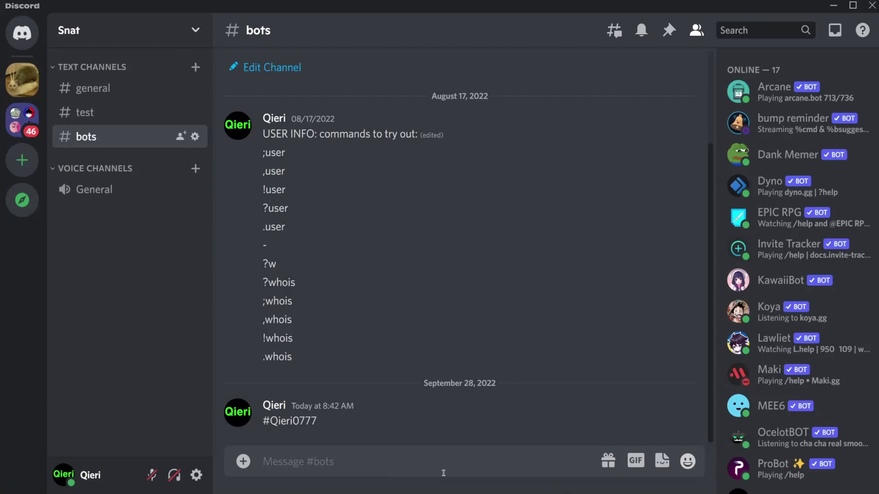